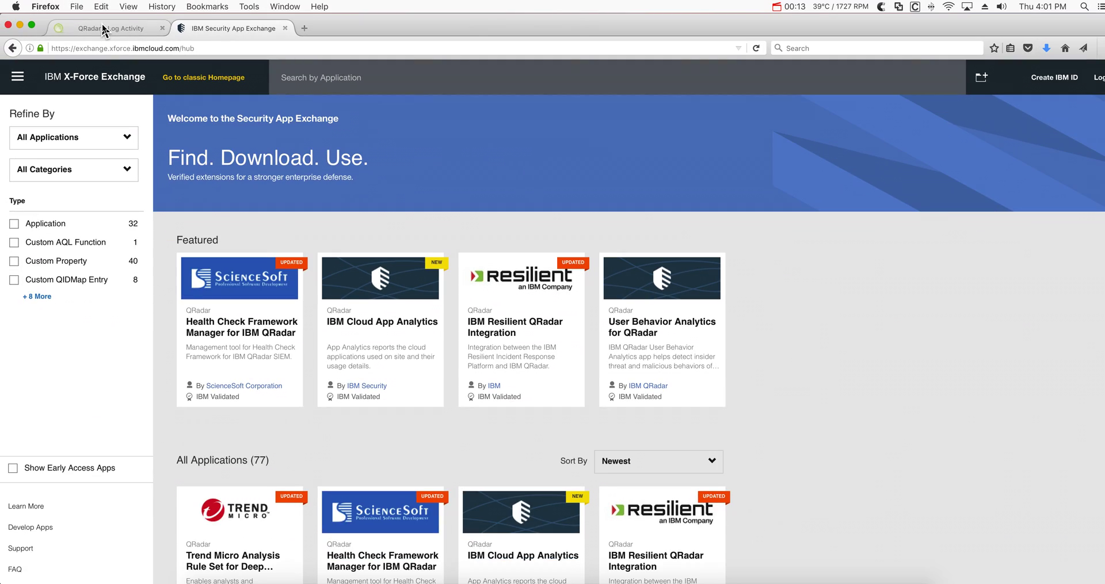
# Open Extensions Management from the QRadar Admin console, then return to the IBM Security App Exchange page
pyautogui.click(102, 23)
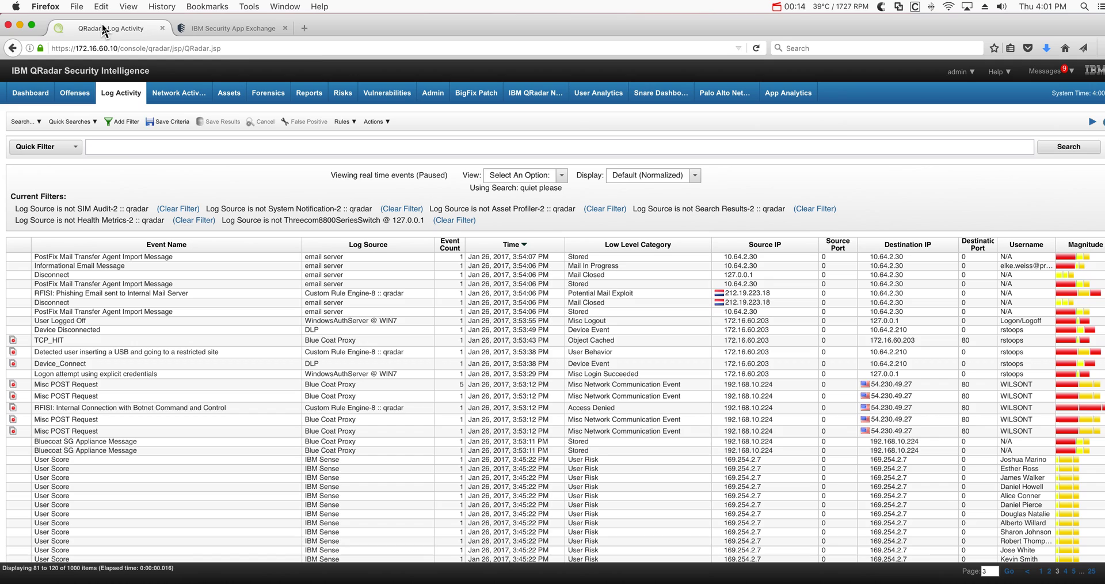
pyautogui.click(432, 97)
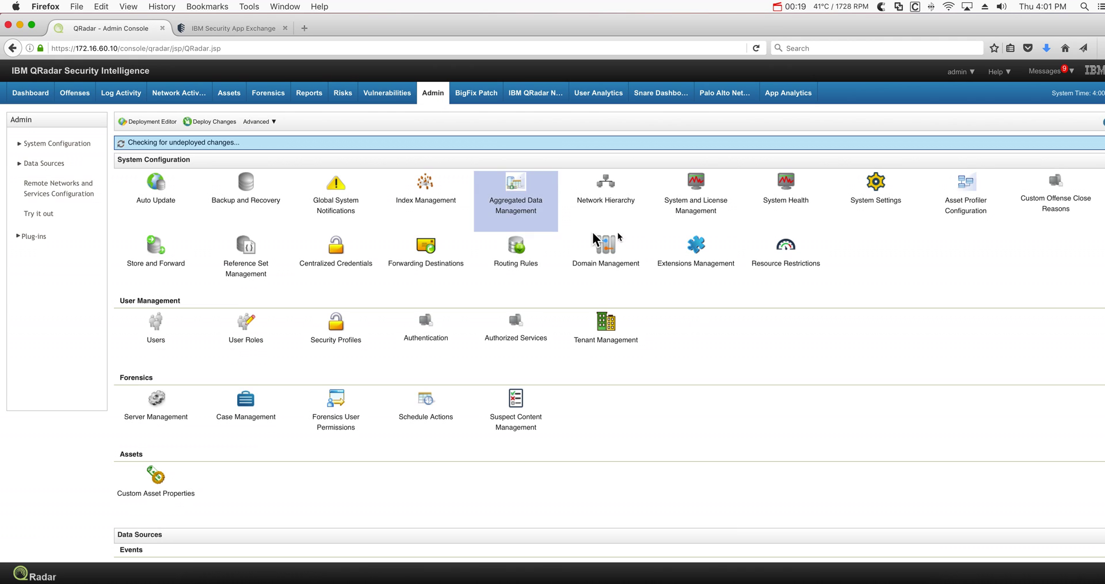
pyautogui.click(698, 249)
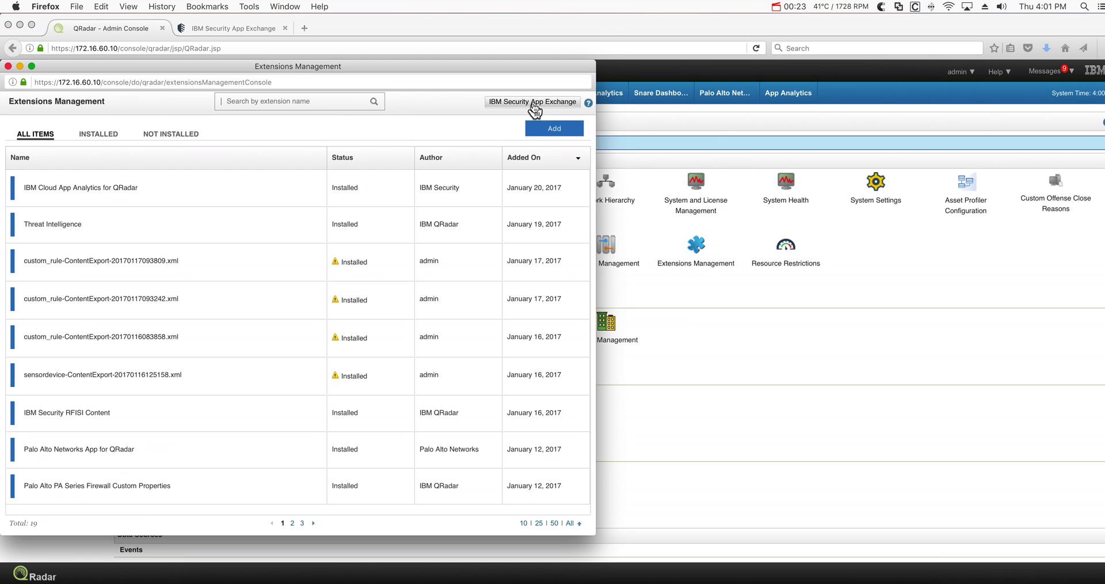
pyautogui.click(667, 230)
pyautogui.click(212, 28)
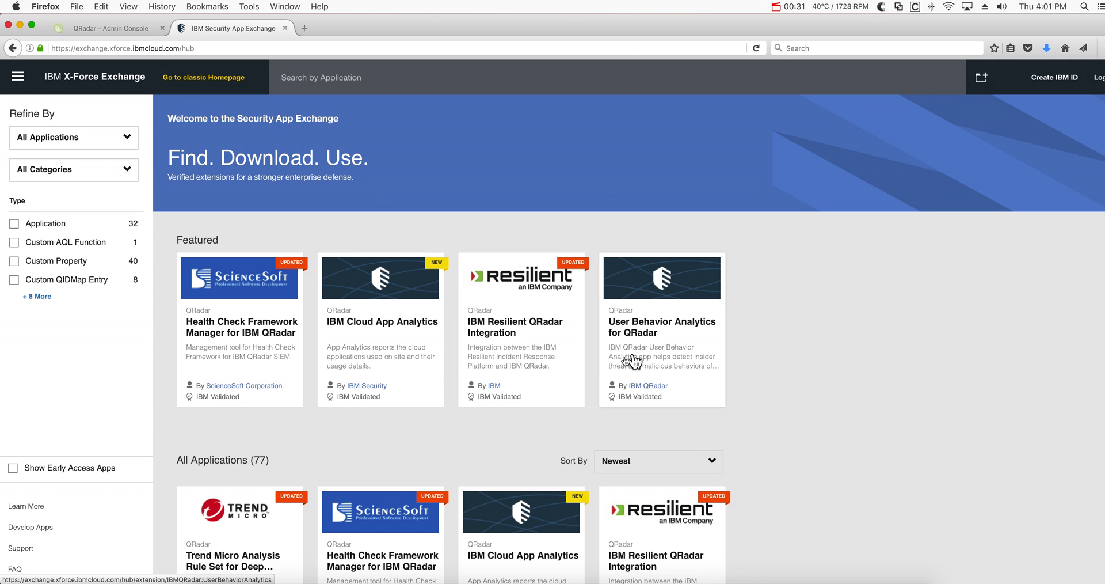
pyautogui.scroll(-5, 457, 403)
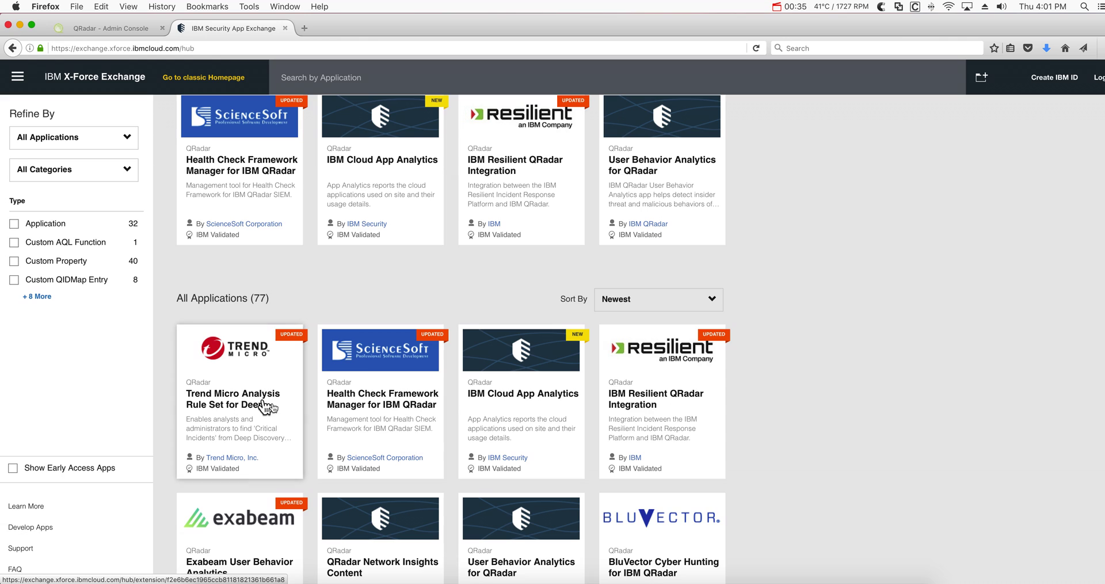
pyautogui.scroll(-6, 481, 424)
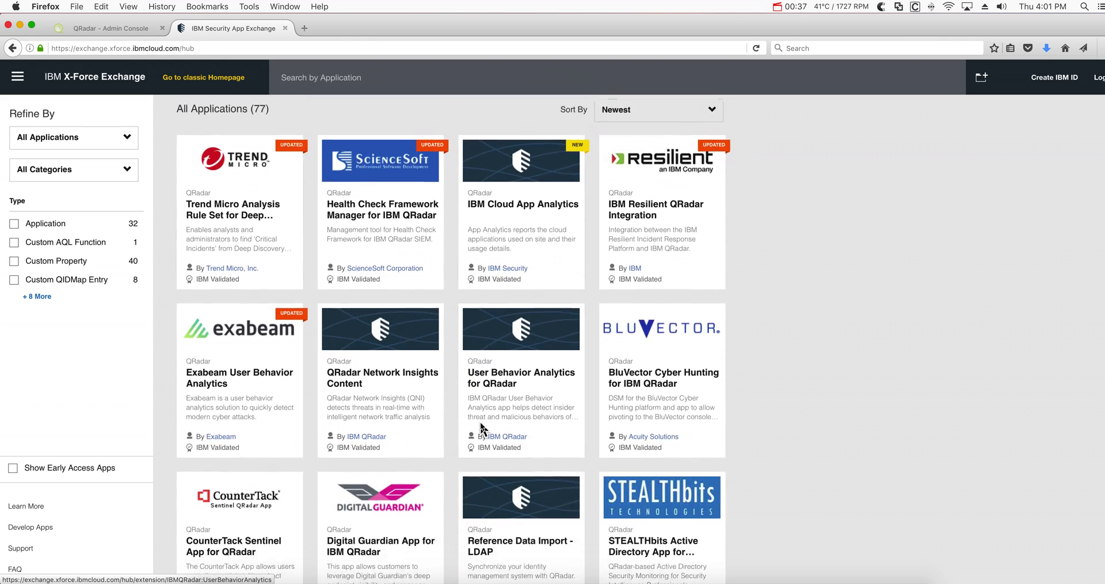
pyautogui.scroll(-6, 482, 426)
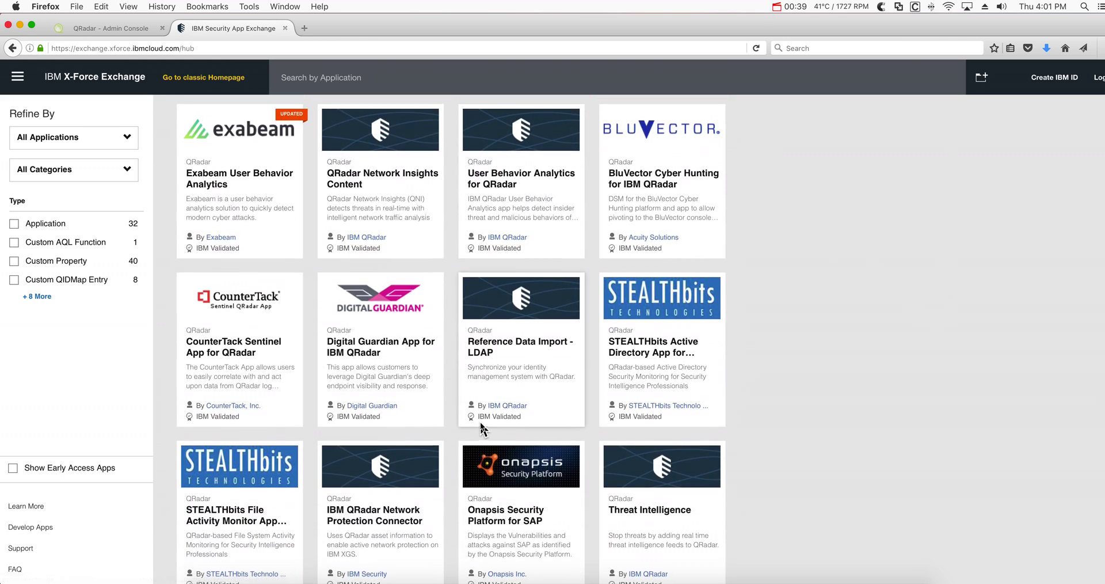
pyautogui.scroll(-5, 481, 426)
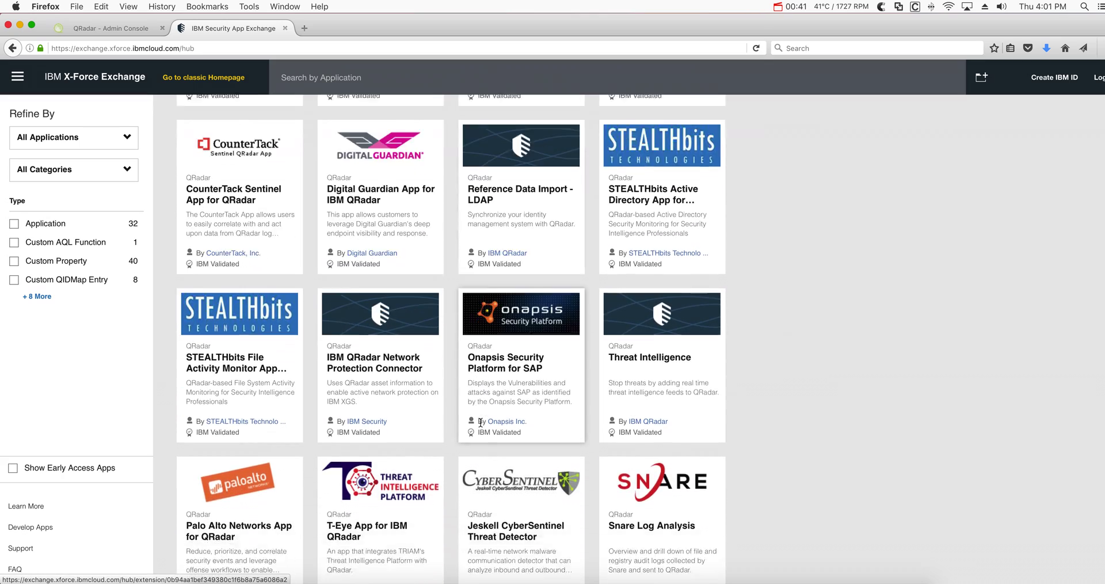
pyautogui.scroll(-9, 482, 424)
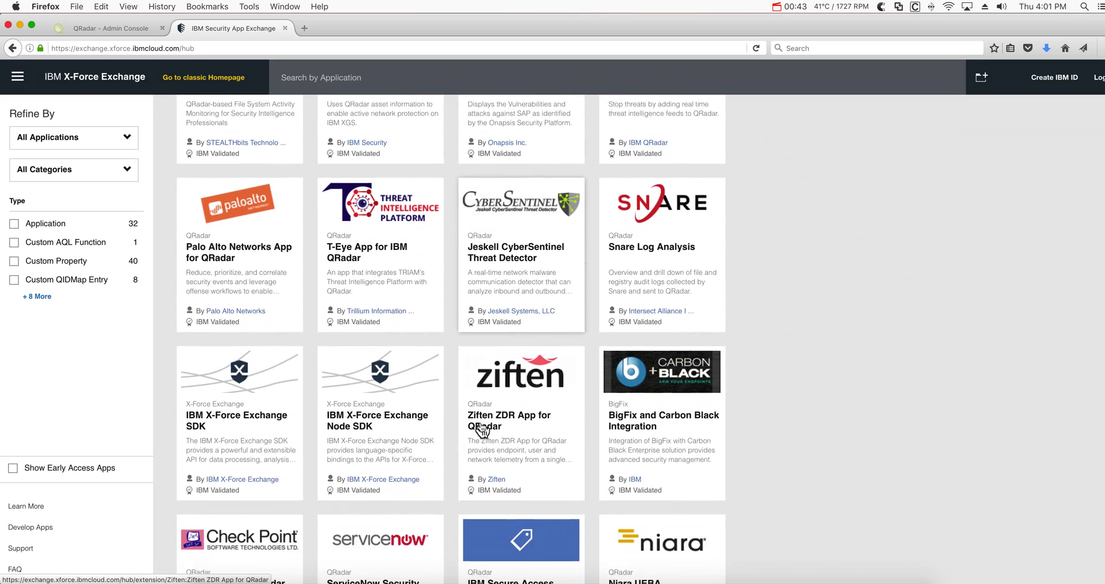
pyautogui.scroll(-6, 481, 429)
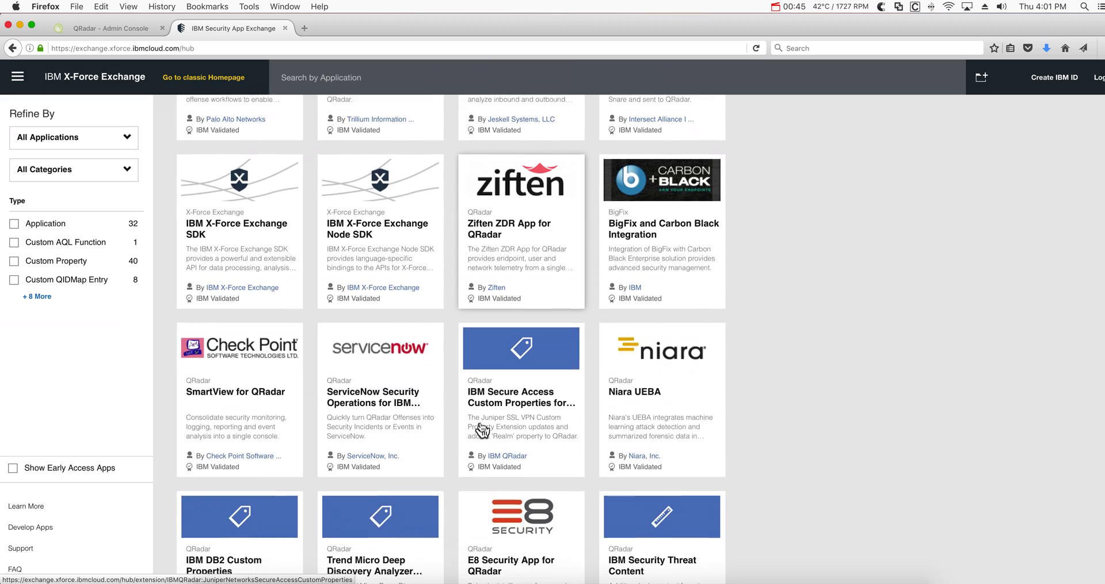
pyautogui.scroll(-7, 483, 429)
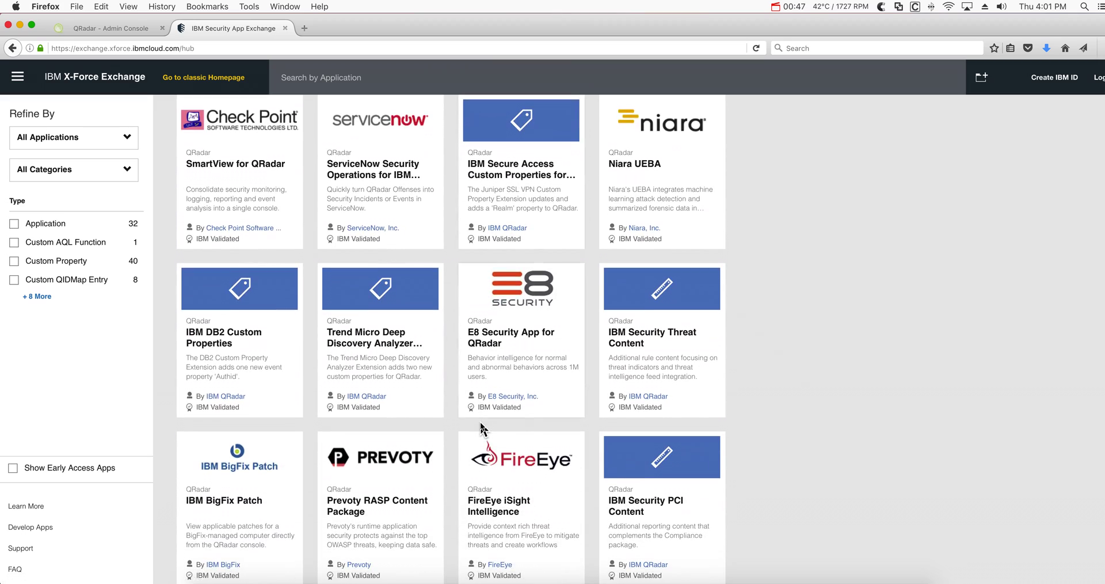
pyautogui.scroll(-6, 481, 428)
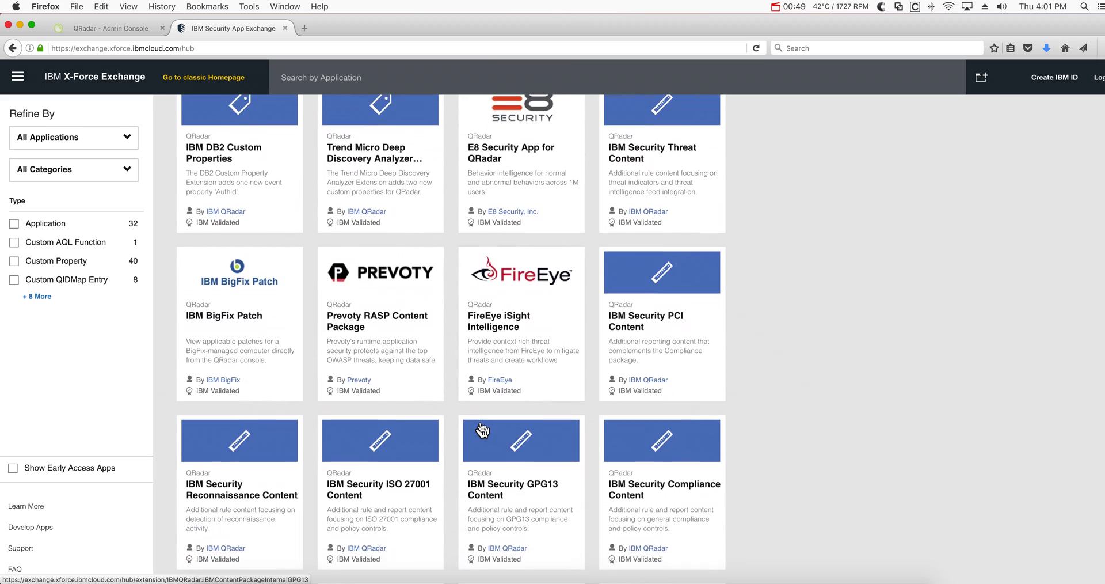
pyautogui.scroll(-1, 482, 429)
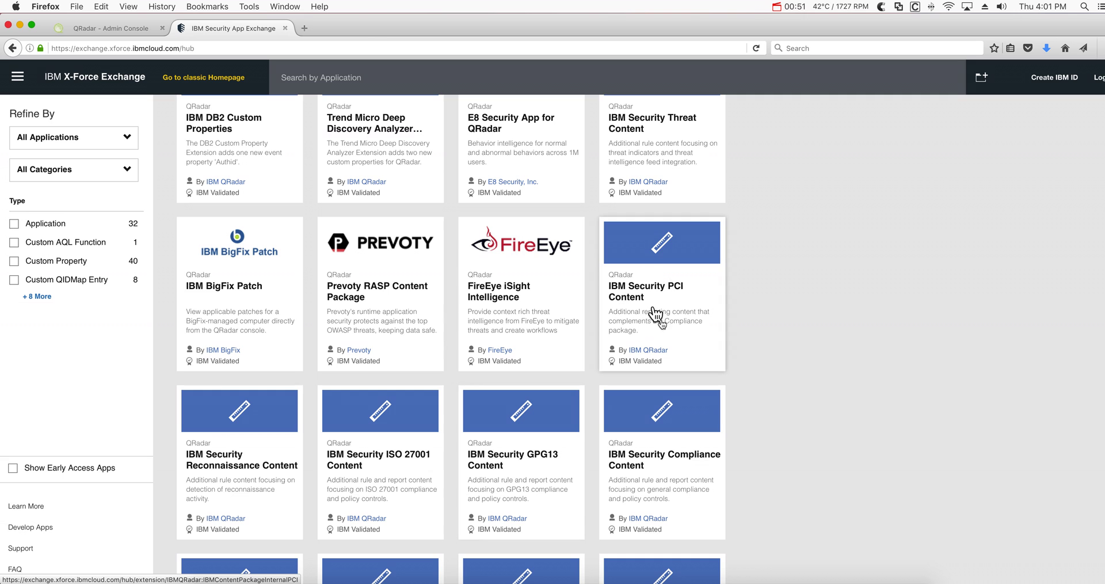
pyautogui.scroll(-2, 446, 404)
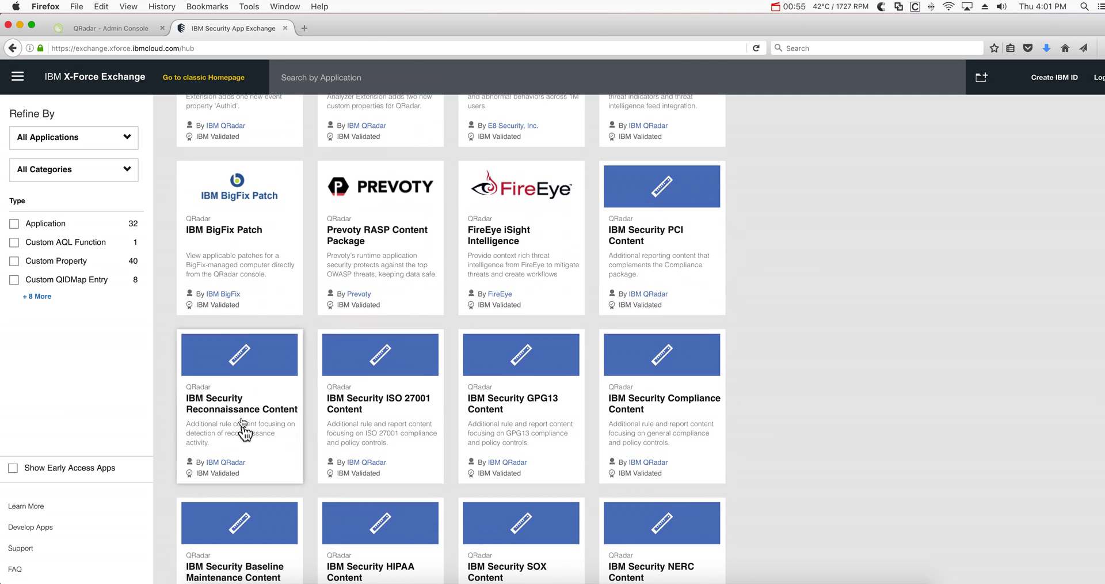
pyautogui.scroll(-6, 267, 415)
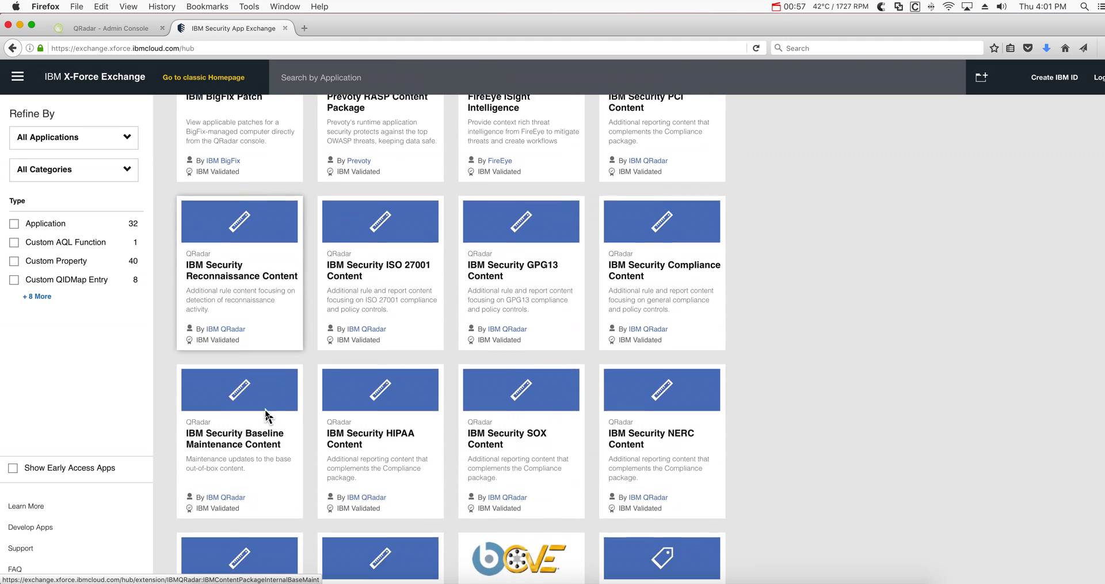
pyautogui.scroll(15, 266, 414)
pyautogui.scroll(10, 267, 416)
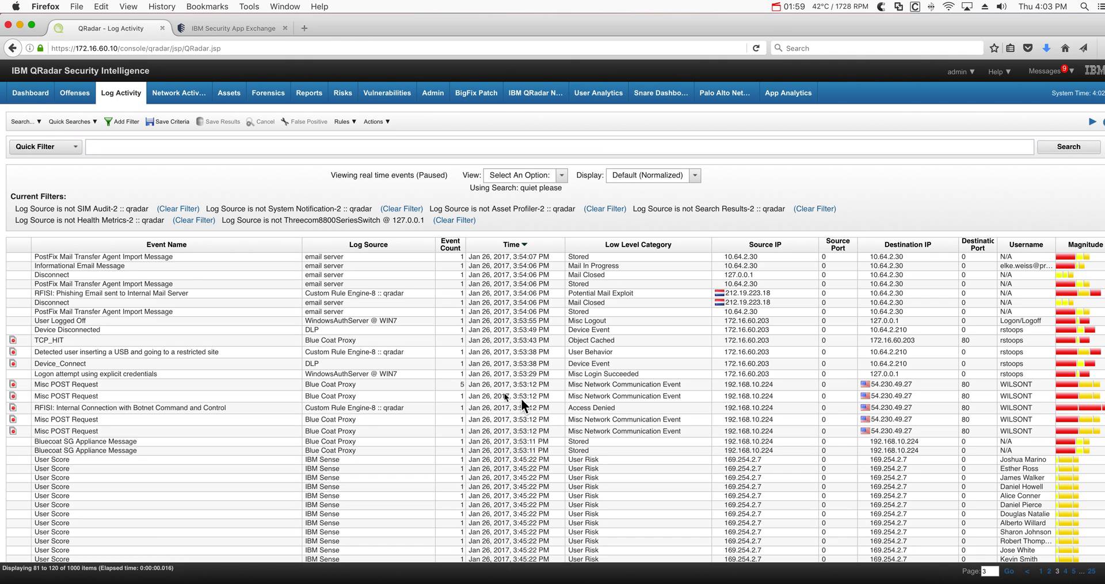
# Run a new event search filtered on Log Source [Indexed] equals 'email server'
pyautogui.click(26, 122)
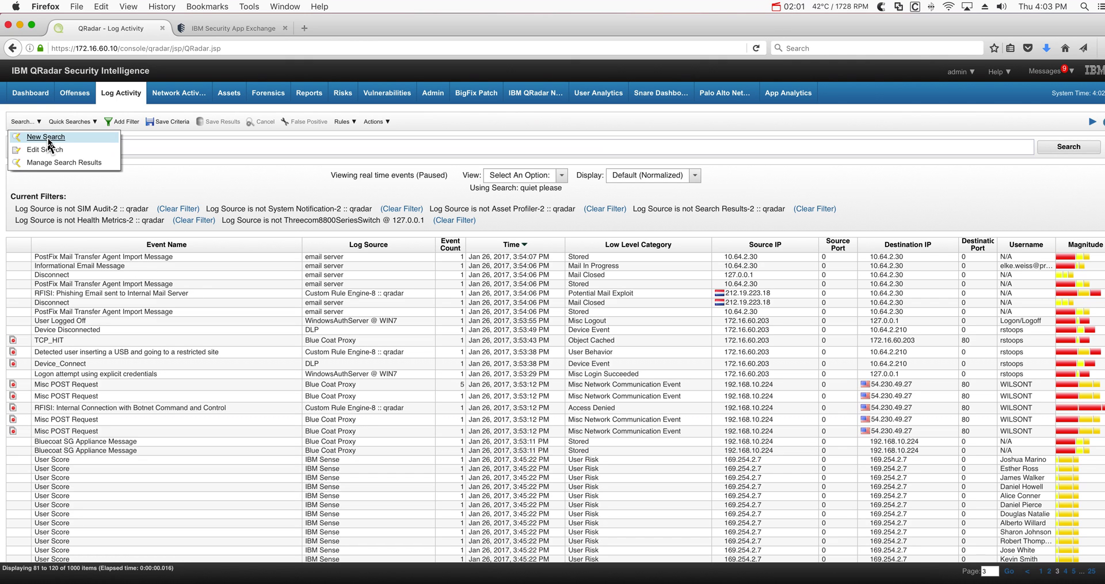
pyautogui.click(46, 137)
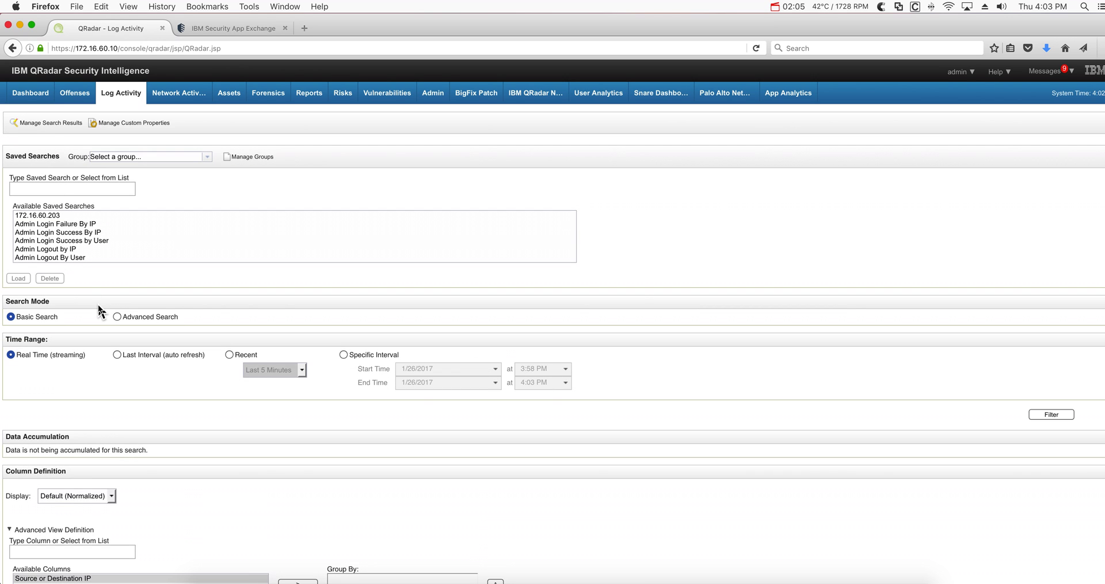
pyautogui.scroll(-10, 98, 304)
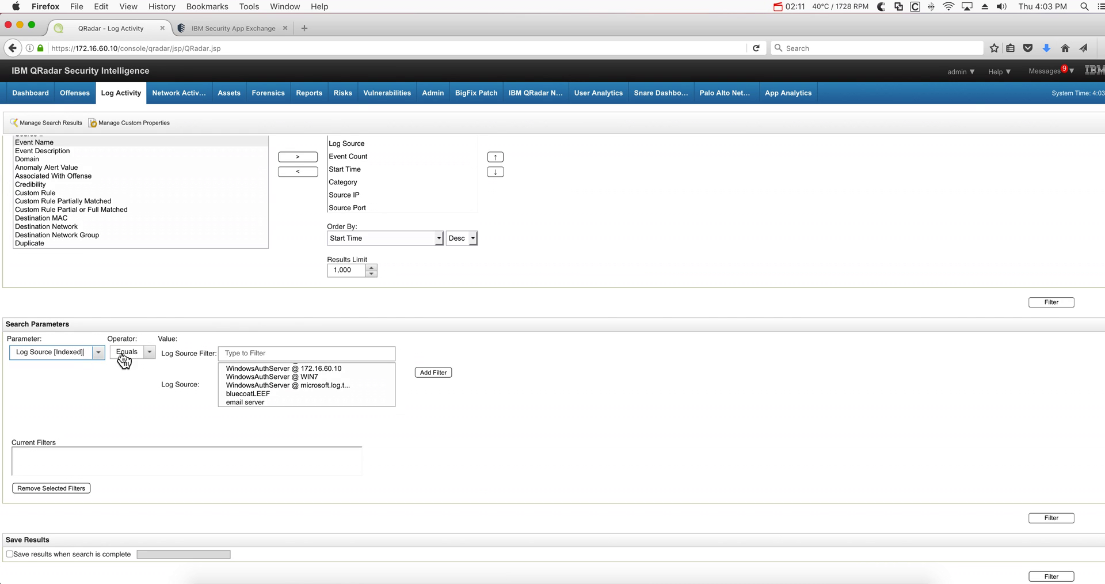
pyautogui.click(244, 401)
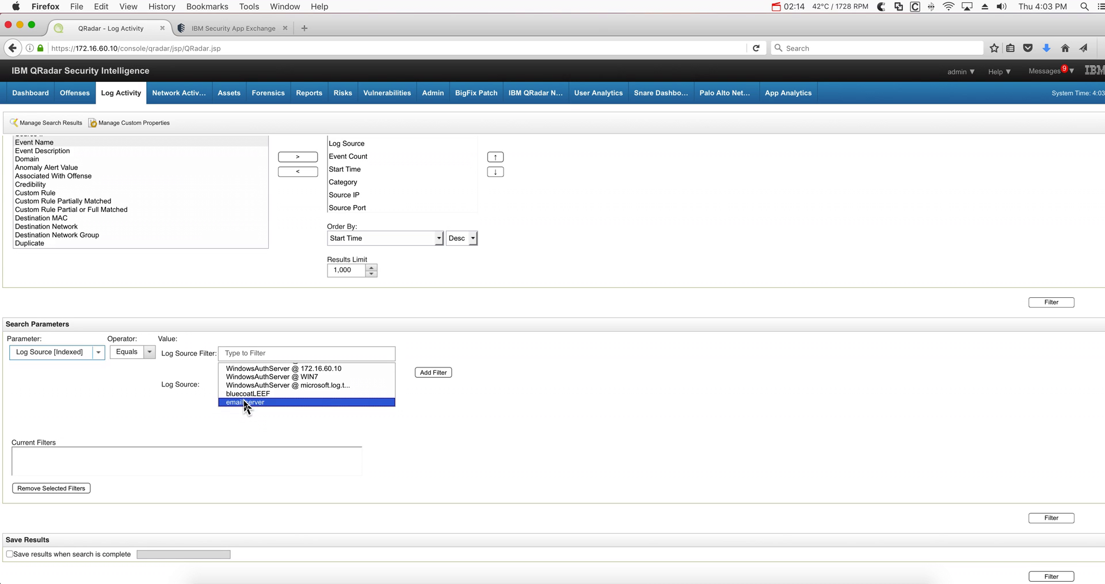
pyautogui.click(437, 372)
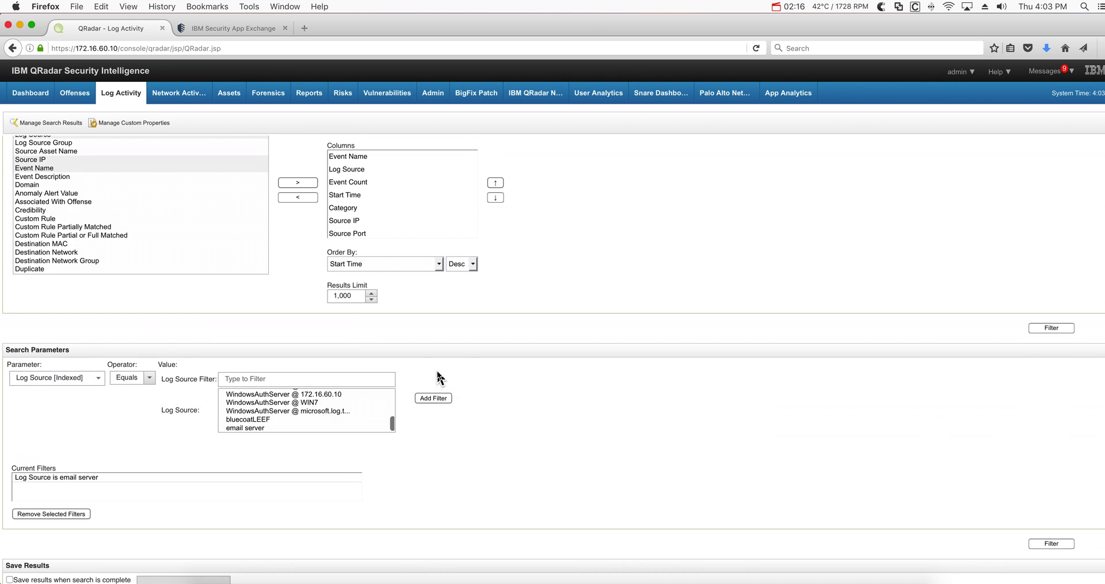
pyautogui.click(1058, 542)
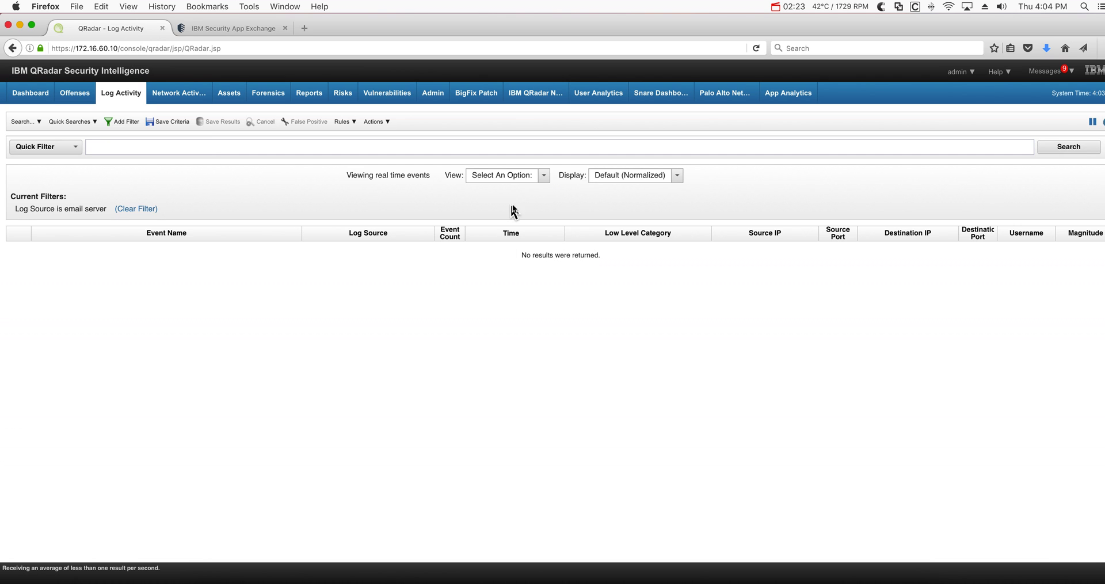
# Widen the email server search to Last 3 Hours and scroll through the 230 events
pyautogui.click(543, 176)
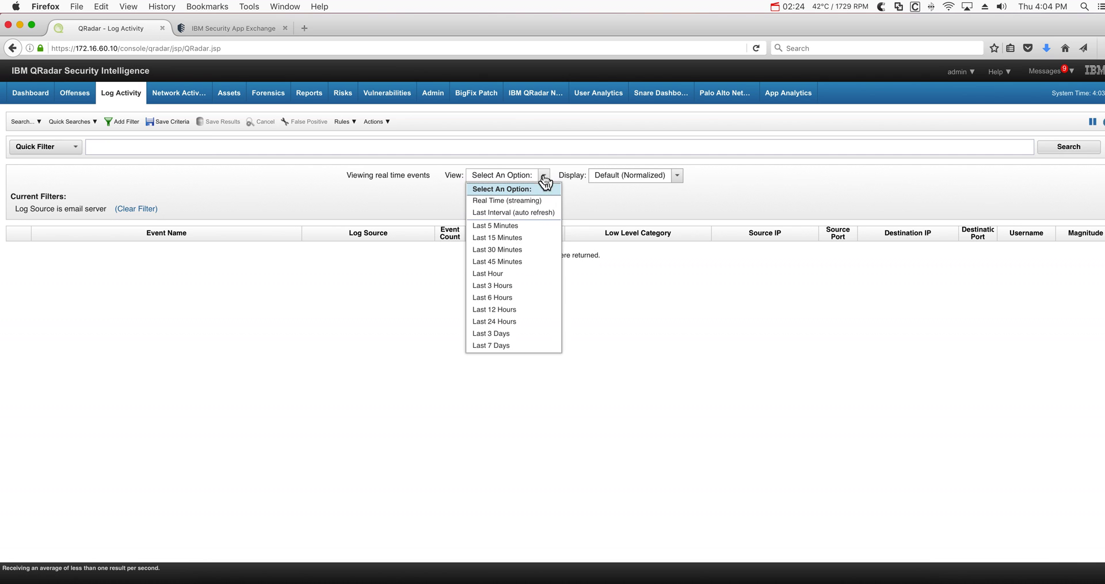
pyautogui.click(515, 286)
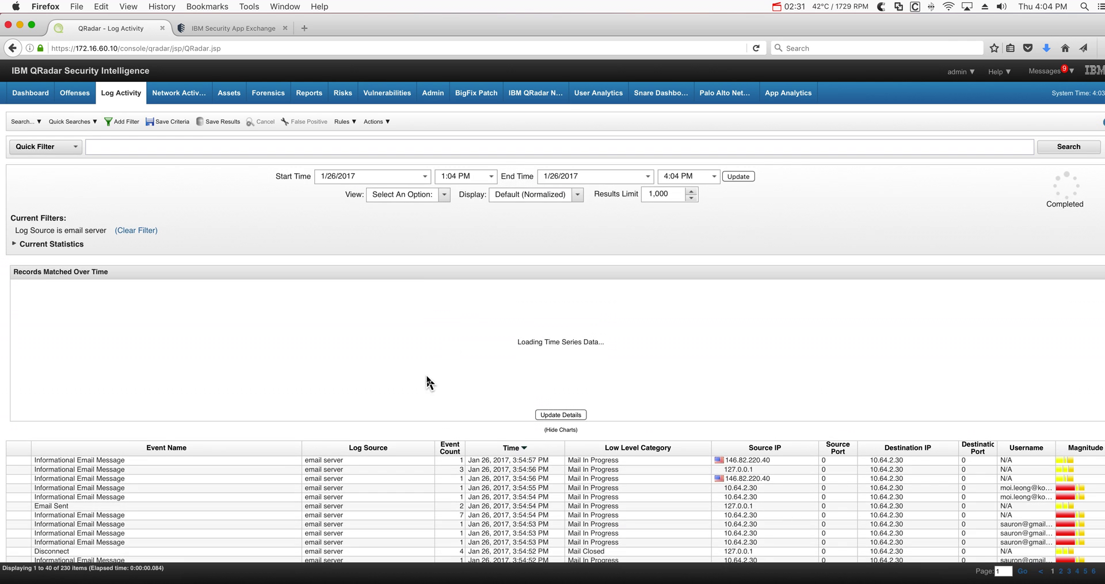
pyautogui.scroll(-3, 429, 383)
pyautogui.scroll(-3, 429, 383)
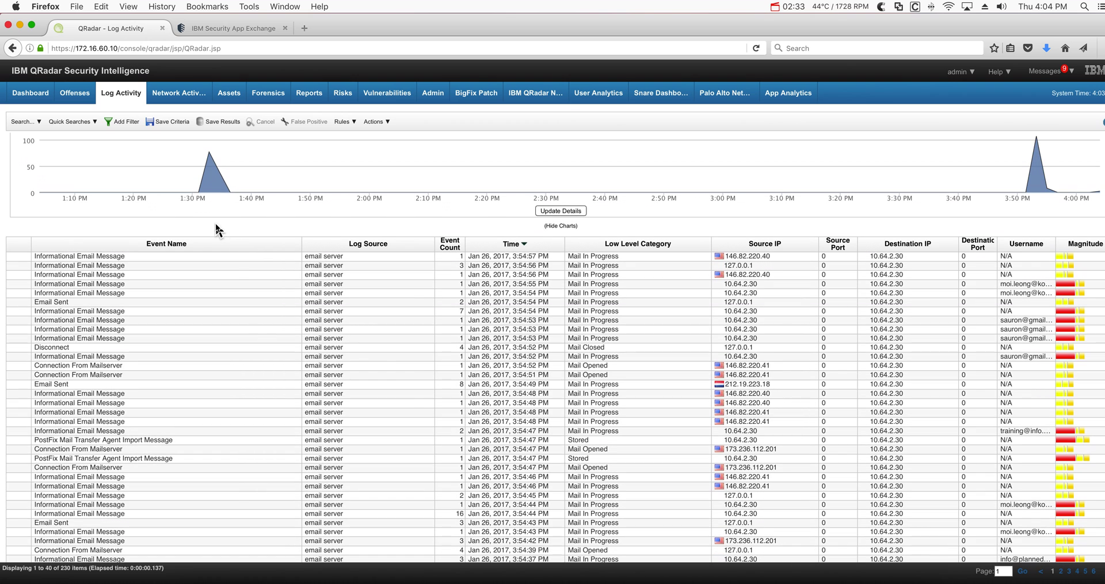
pyautogui.click(165, 121)
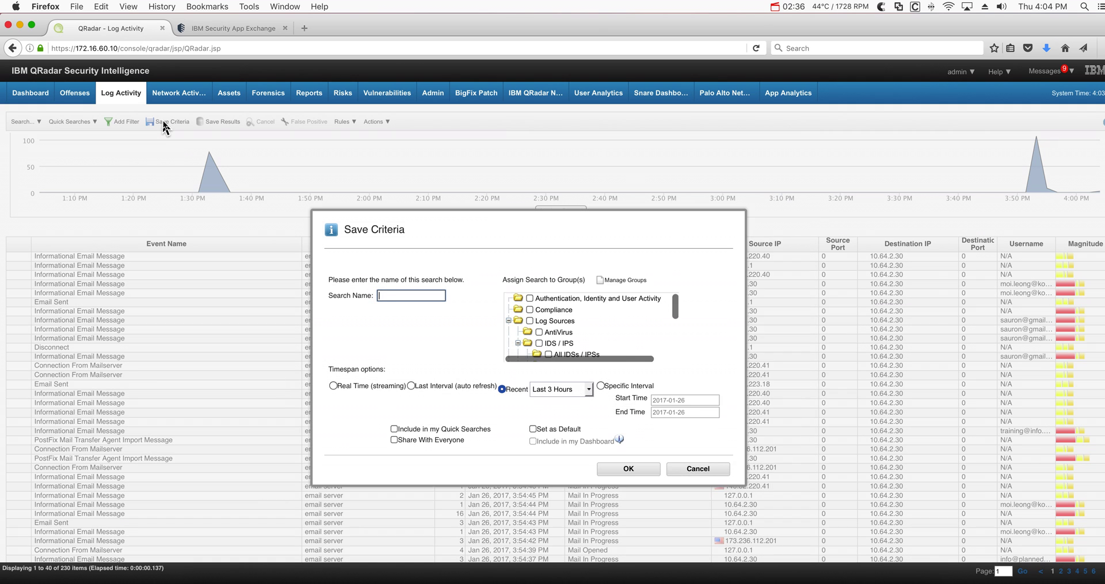
pyautogui.click(408, 434)
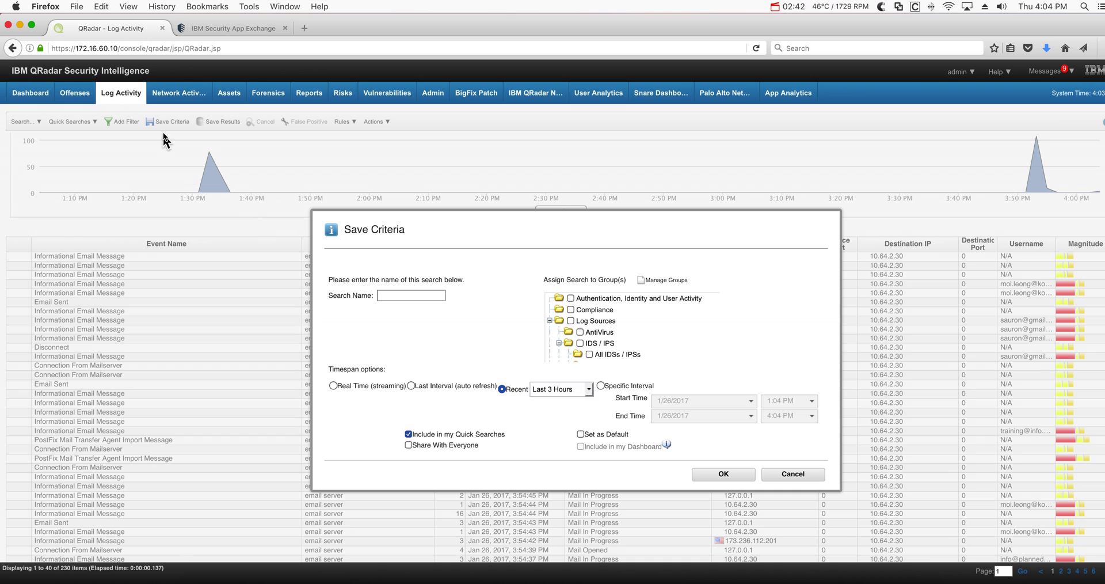
pyautogui.click(793, 475)
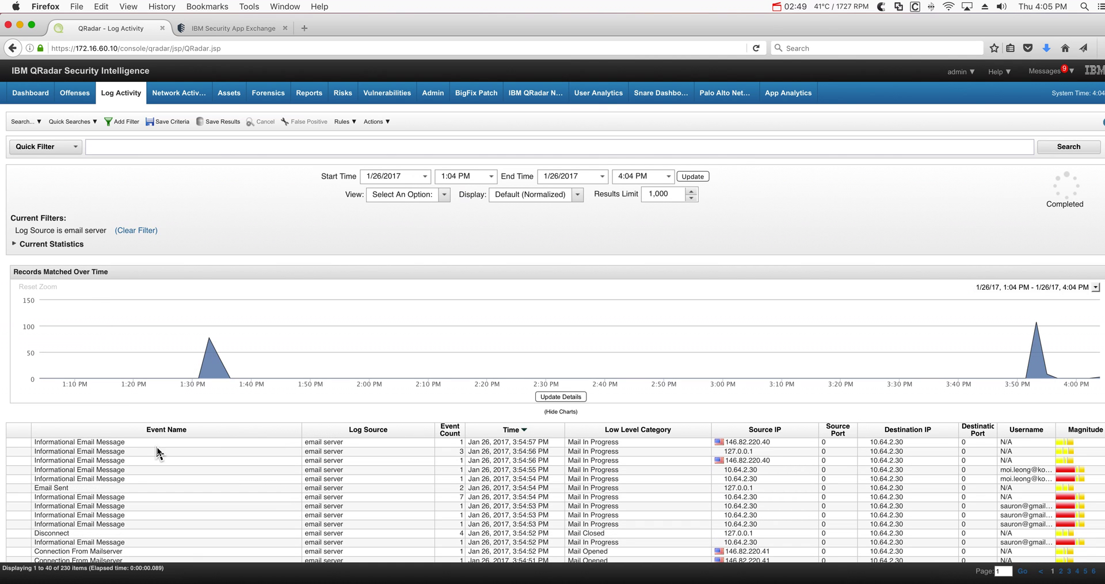
pyautogui.doubleClick(116, 460)
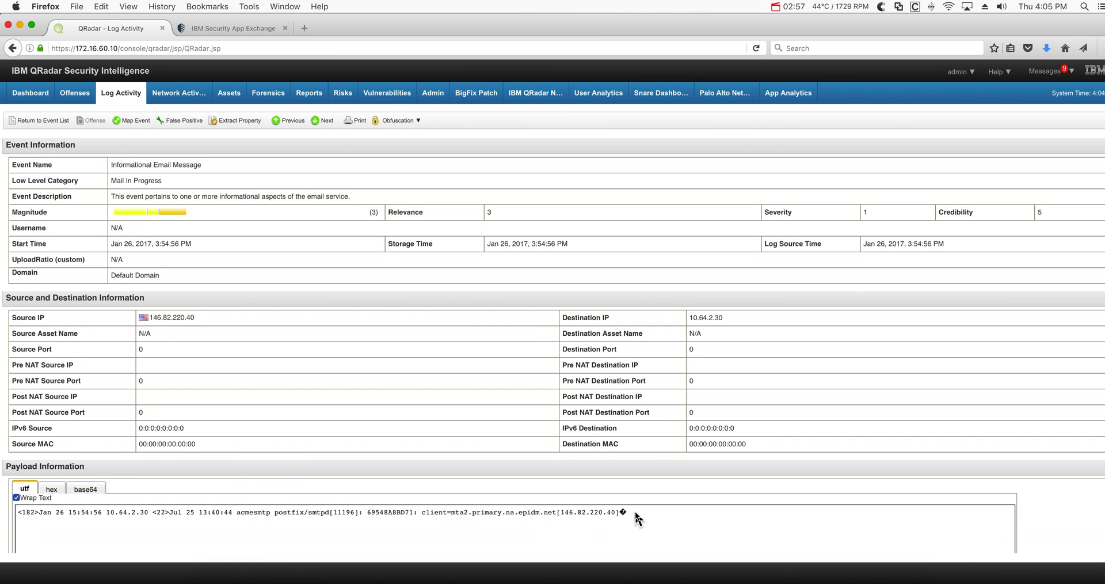
pyautogui.moveTo(634, 513); pyautogui.dragTo(16, 520)
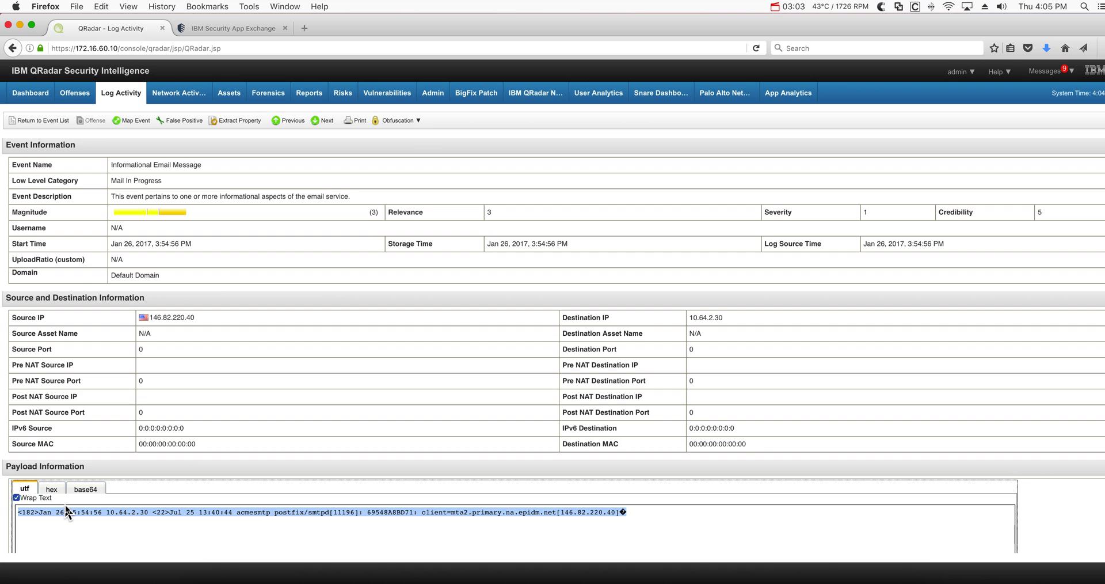
pyautogui.click(102, 7)
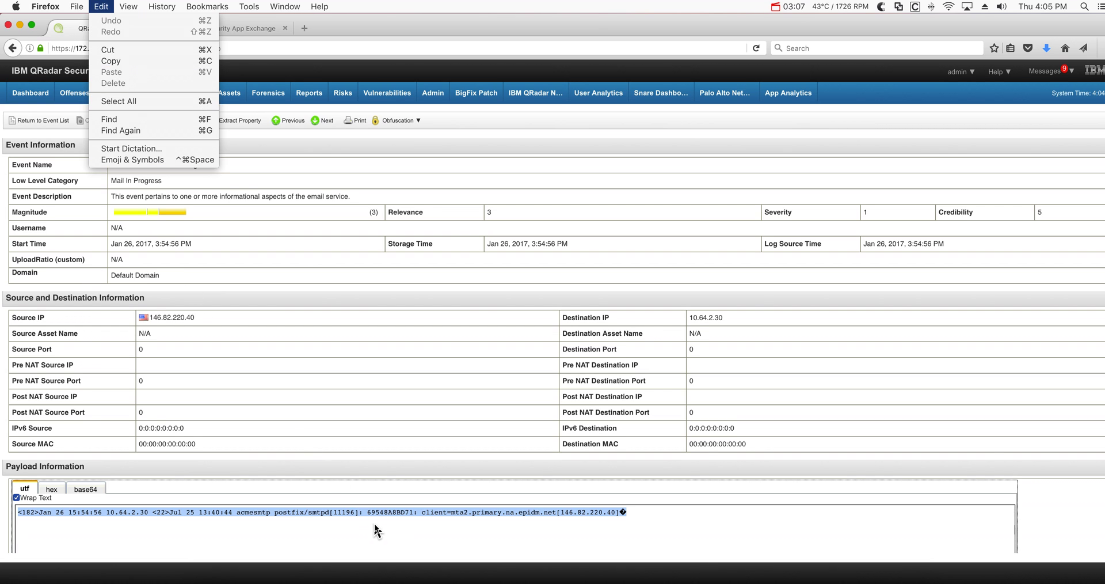
pyautogui.press('super+c')
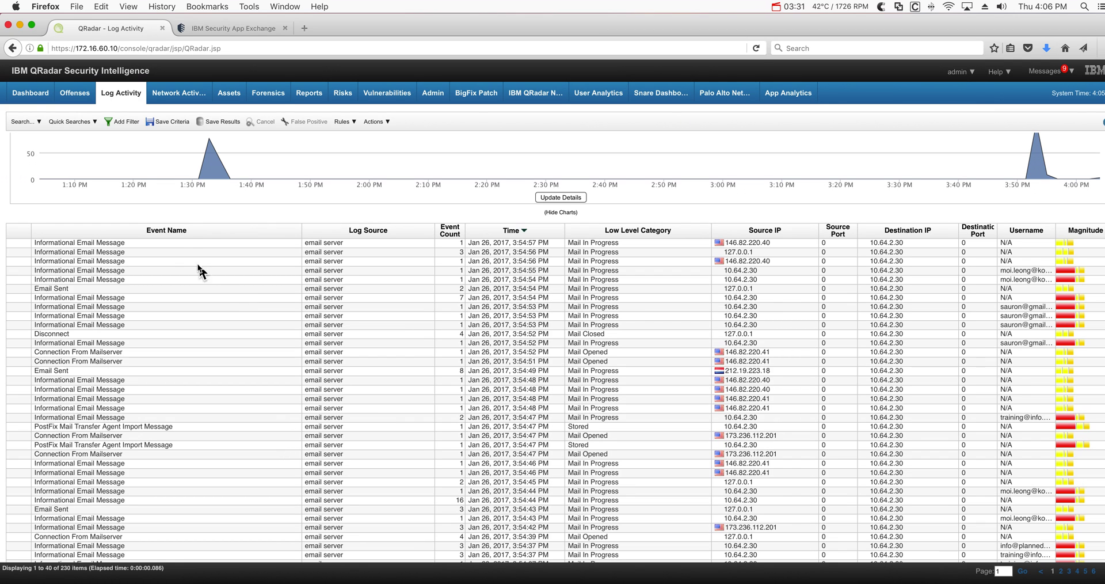
# Select all email server events and save a full-column XML export as 2017-01-26-data_export.xml.zip
pyautogui.click(174, 243)
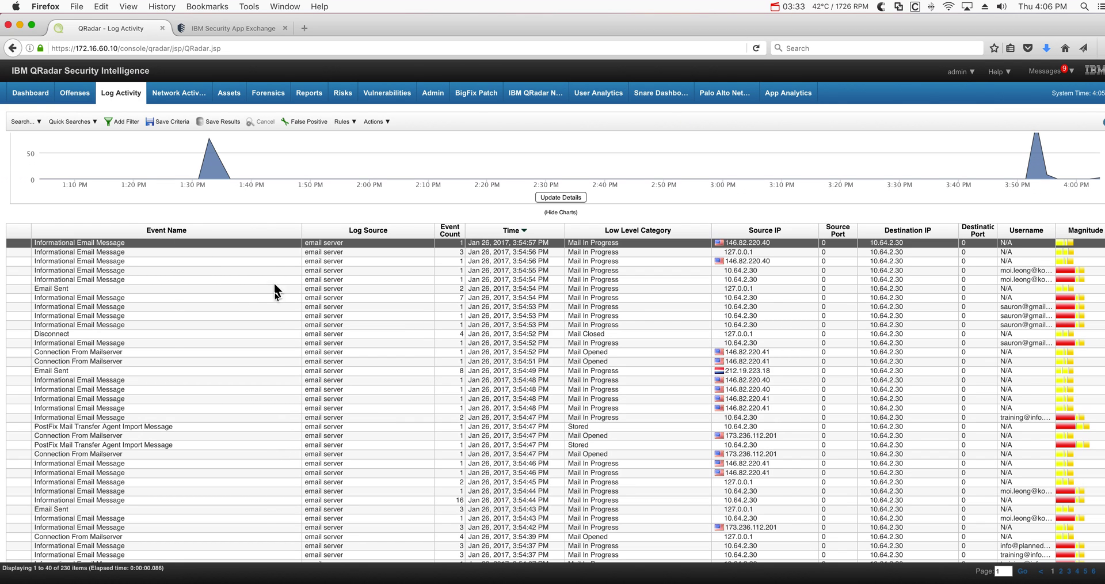
pyautogui.keyDown('shift'); pyautogui.click(141, 553); pyautogui.keyUp('shift')
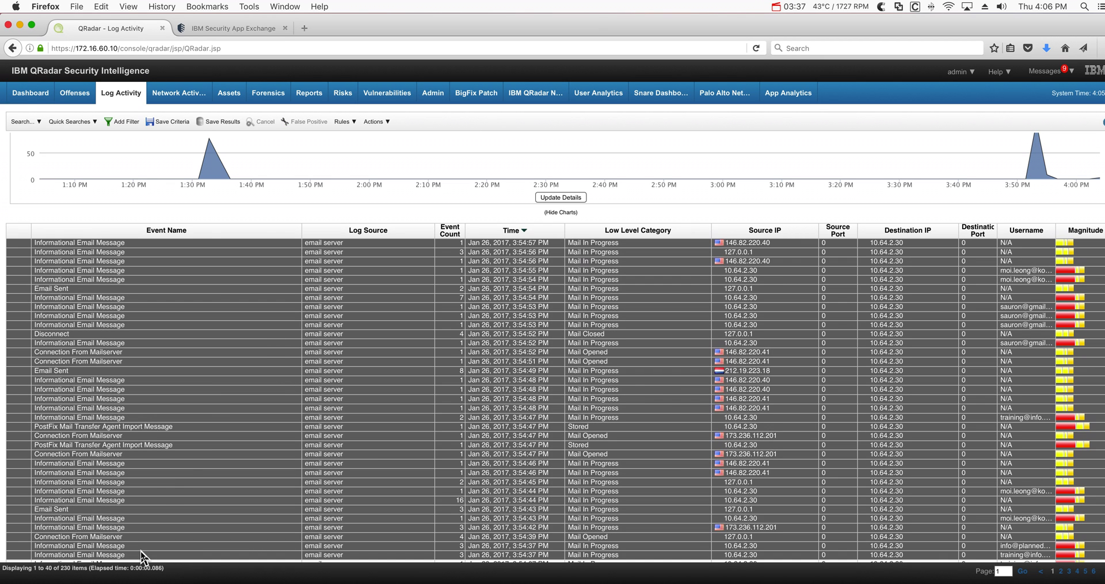
pyautogui.click(376, 122)
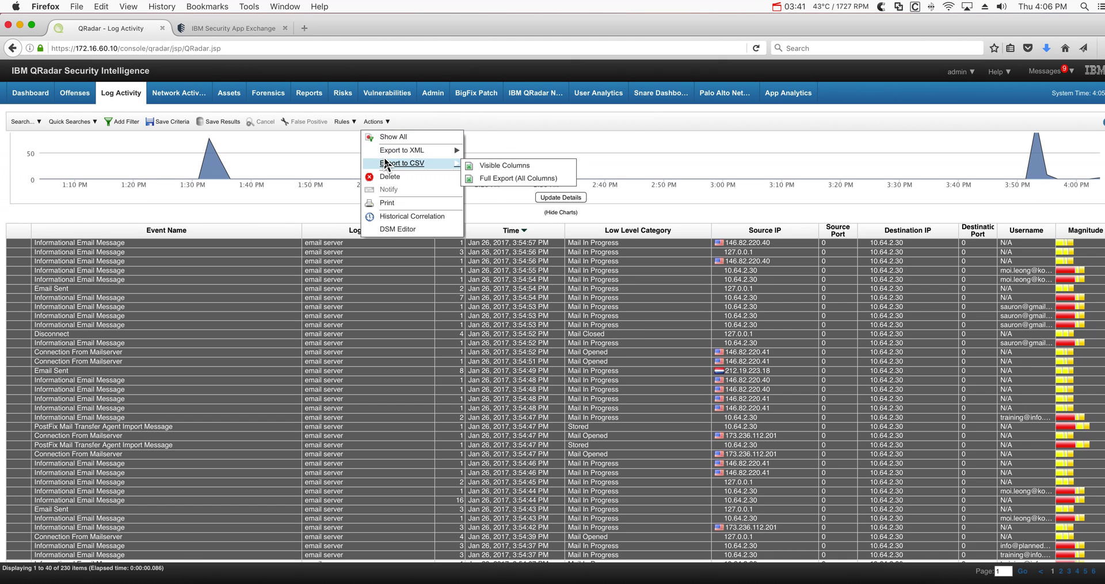
pyautogui.moveTo(385, 151)
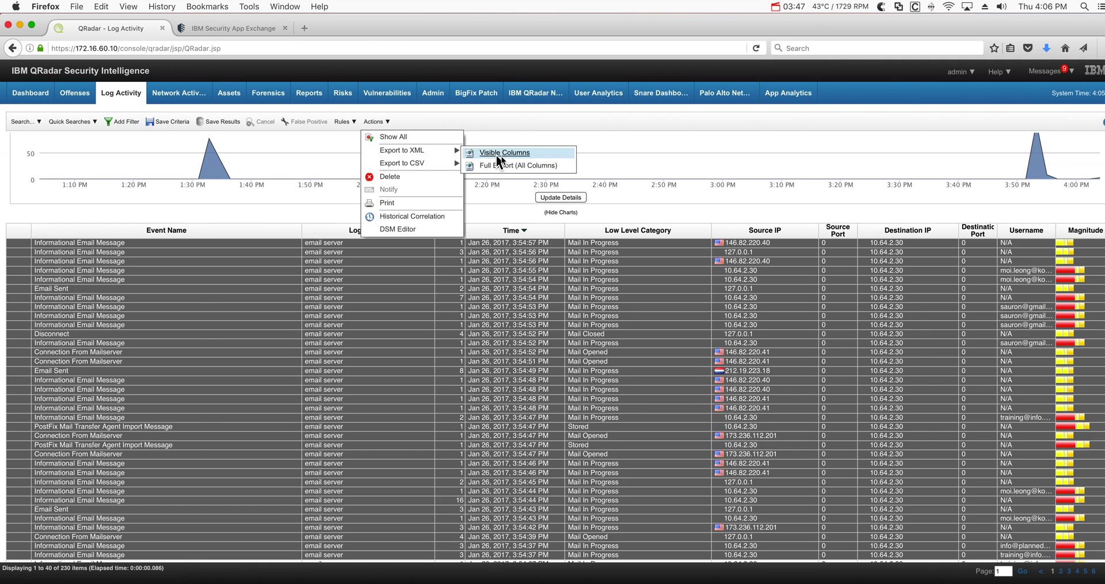
pyautogui.click(512, 167)
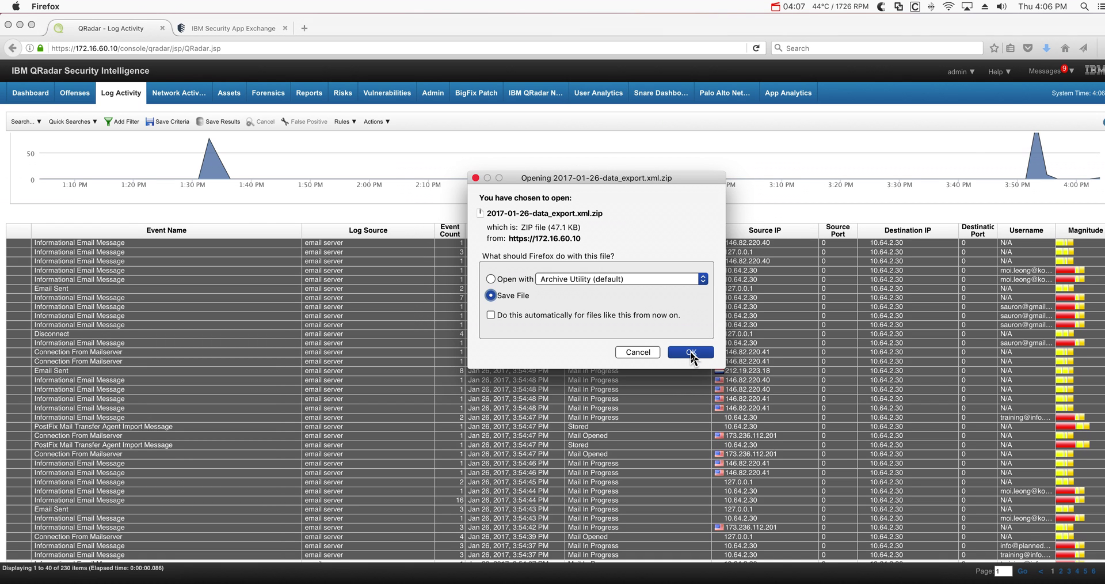
pyautogui.click(691, 353)
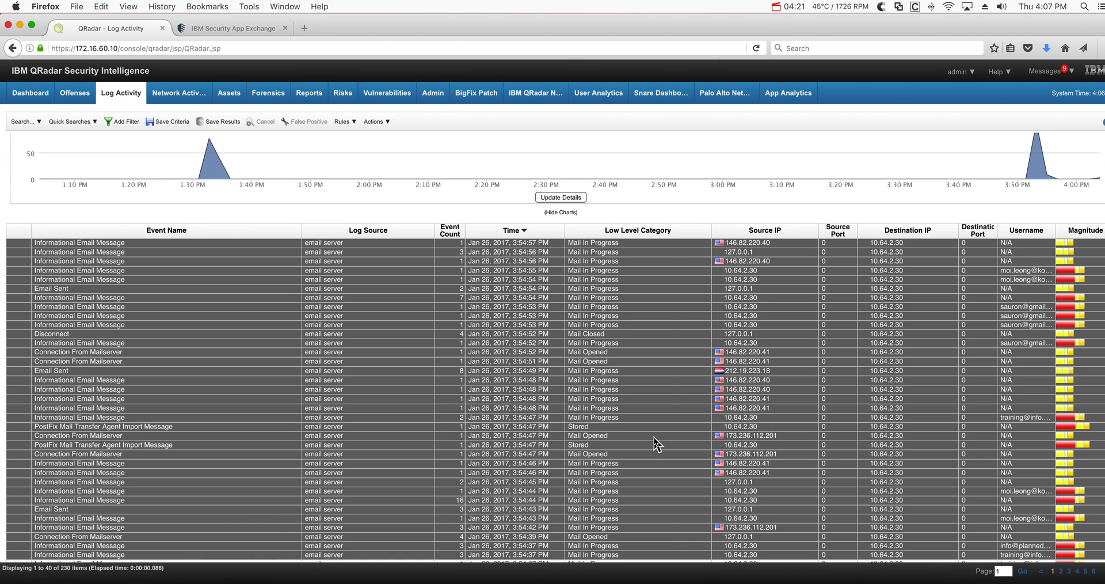
# In the Terminal session, print the contents of the xml2logfile.pl script
pyautogui.press('super+Tab')
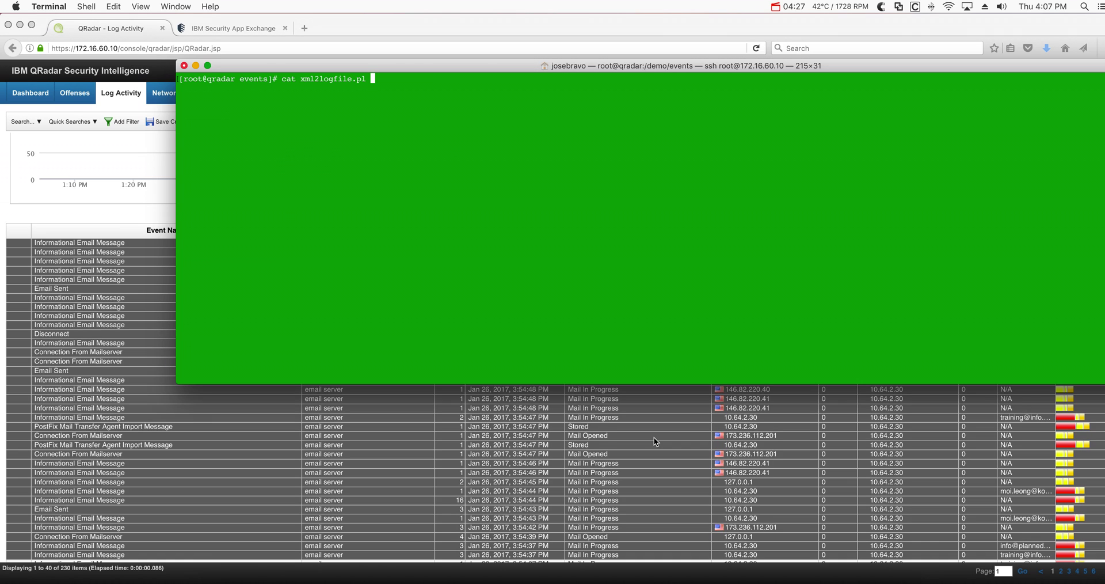
pyautogui.press('Return')
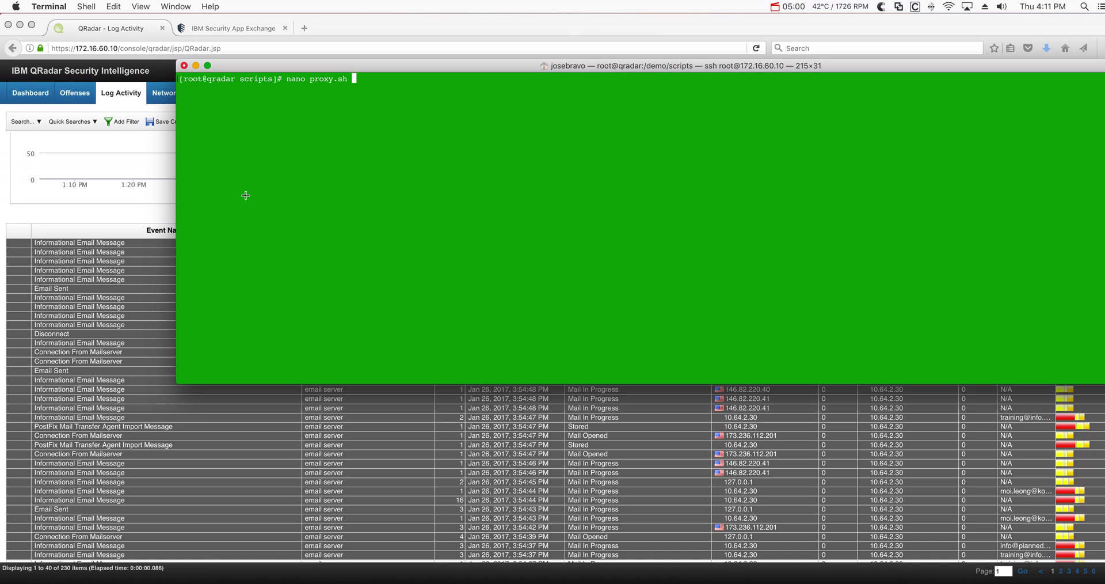
# Open proxy.sh in nano and shift the Terminal window further left
pyautogui.press('Return')
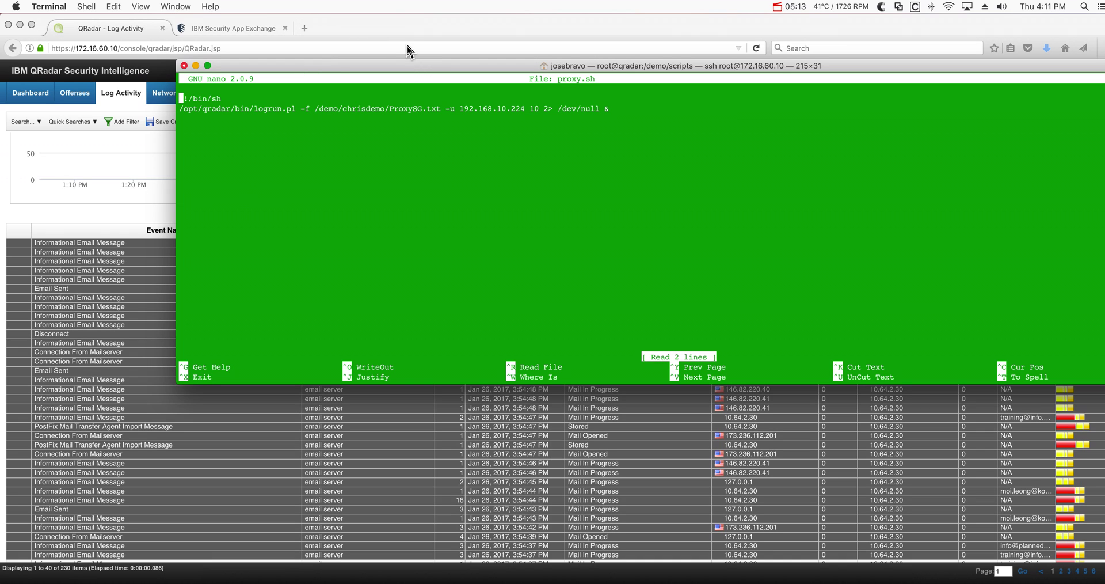
pyautogui.moveTo(409, 65); pyautogui.dragTo(340, 70)
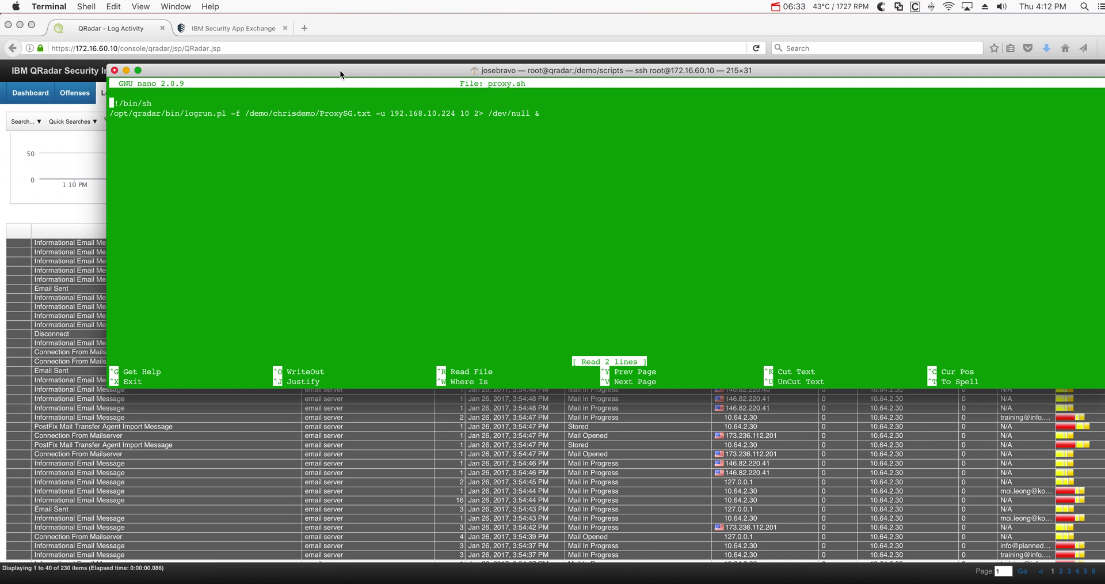
# Clean stray characters from proxy.sh and insert the -l option after ProxySG.txt on the logrun.pl line
pyautogui.write('-1')
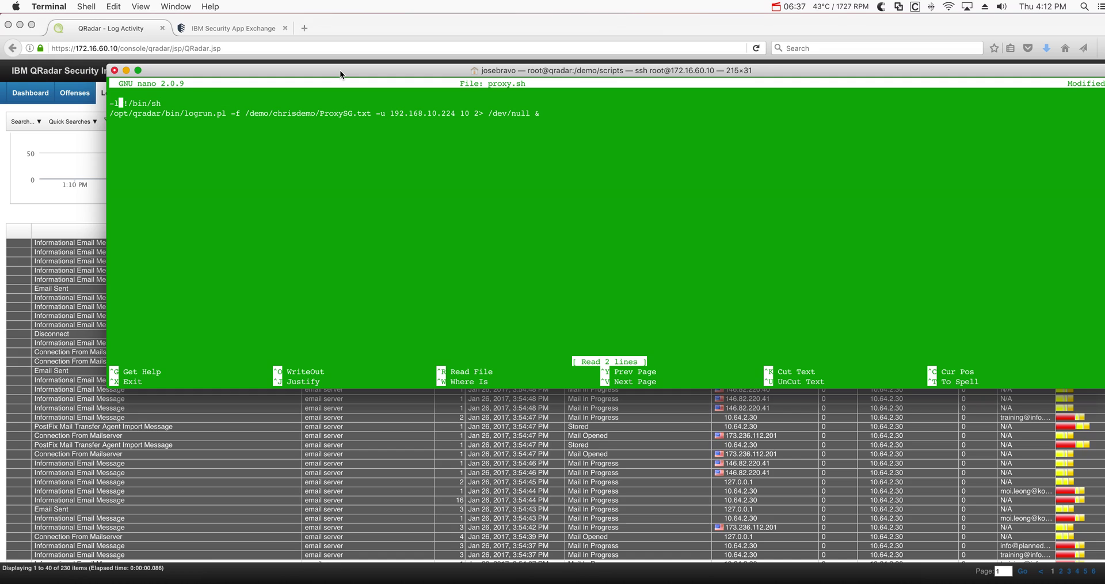
pyautogui.press('BackSpace')
pyautogui.press('BackSpace')
pyautogui.press('Down')
pyautogui.press('Right')
pyautogui.press('Right')
pyautogui.press('Right')
pyautogui.press('Right')
pyautogui.press('Right')
pyautogui.press('Right')
pyautogui.press('Right')
pyautogui.press('Right')
pyautogui.press('Right')
pyautogui.press('Right')
pyautogui.press('Right')
pyautogui.press('Right')
pyautogui.press('Right')
pyautogui.press('Right')
pyautogui.press('Right')
pyautogui.press('Right')
pyautogui.press('Right')
pyautogui.press('Right')
pyautogui.press('Right')
pyautogui.press('Right')
pyautogui.press('Right')
pyautogui.press('Right')
pyautogui.press('Right')
pyautogui.press('Right')
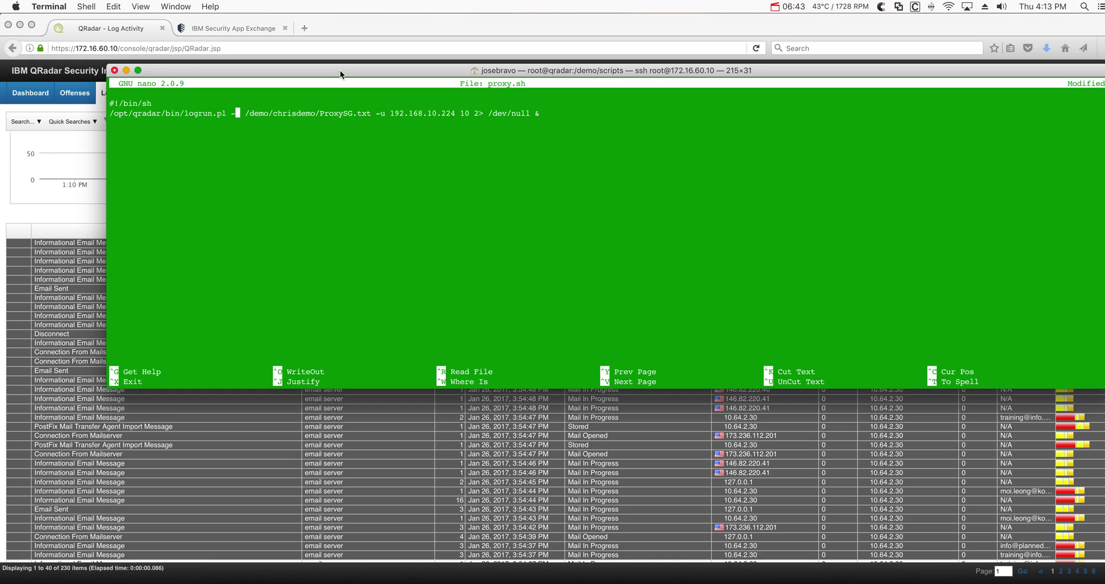
pyautogui.press('Right')
pyautogui.press('Right')
pyautogui.press('Right')
pyautogui.press('Right')
pyautogui.press('Right')
pyautogui.press('Right')
pyautogui.press('Right')
pyautogui.press('Right')
pyautogui.press('Right')
pyautogui.press('Right')
pyautogui.press('Right')
pyautogui.press('Right')
pyautogui.press('Right')
pyautogui.press('Right')
pyautogui.press('Right')
pyautogui.press('Right')
pyautogui.press('Right')
pyautogui.press('Right')
pyautogui.press('Right')
pyautogui.press('Right')
pyautogui.press('Right')
pyautogui.press('Right')
pyautogui.press('Right')
pyautogui.press('Right')
pyautogui.press('Right')
pyautogui.press('Right')
pyautogui.write('-l')
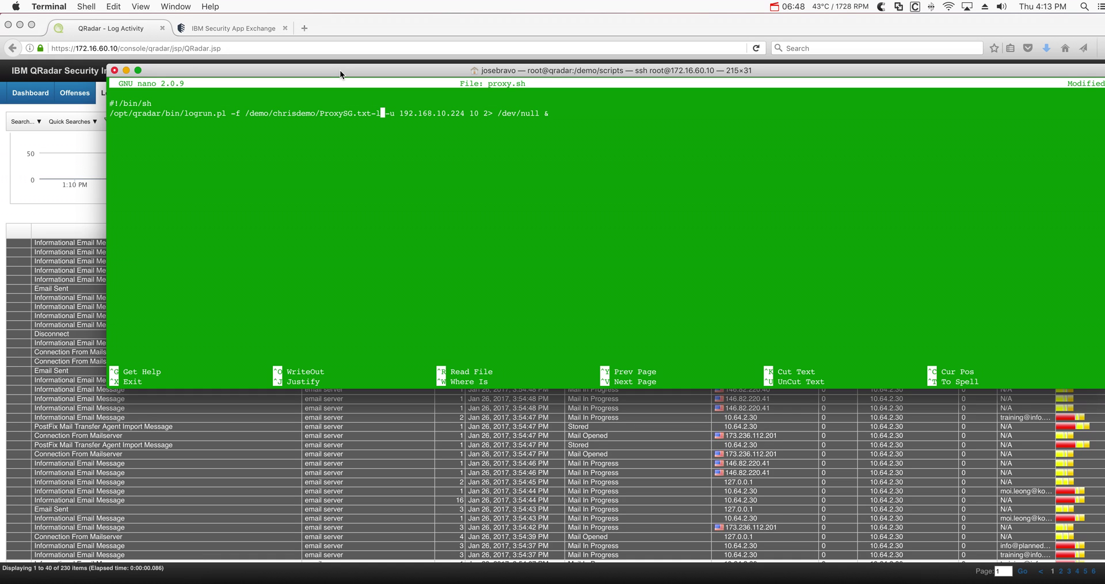
pyautogui.press('Left')
pyautogui.press('Left')
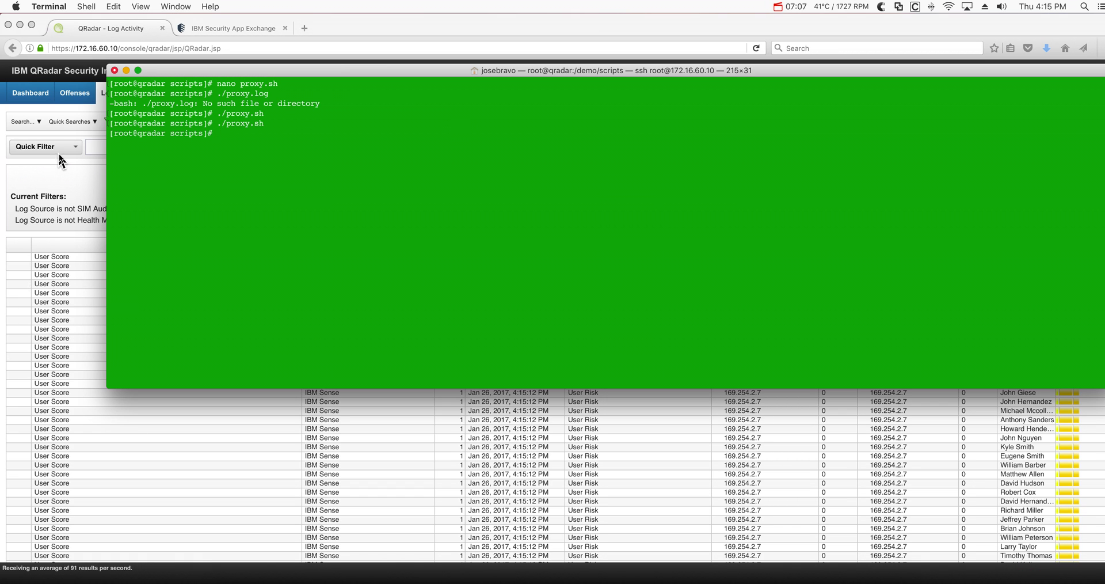
# Refresh QRadar Log Activity, rerun ./proxy.sh in Terminal, and switch back to watch incoming Blue Coat events
pyautogui.click(56, 179)
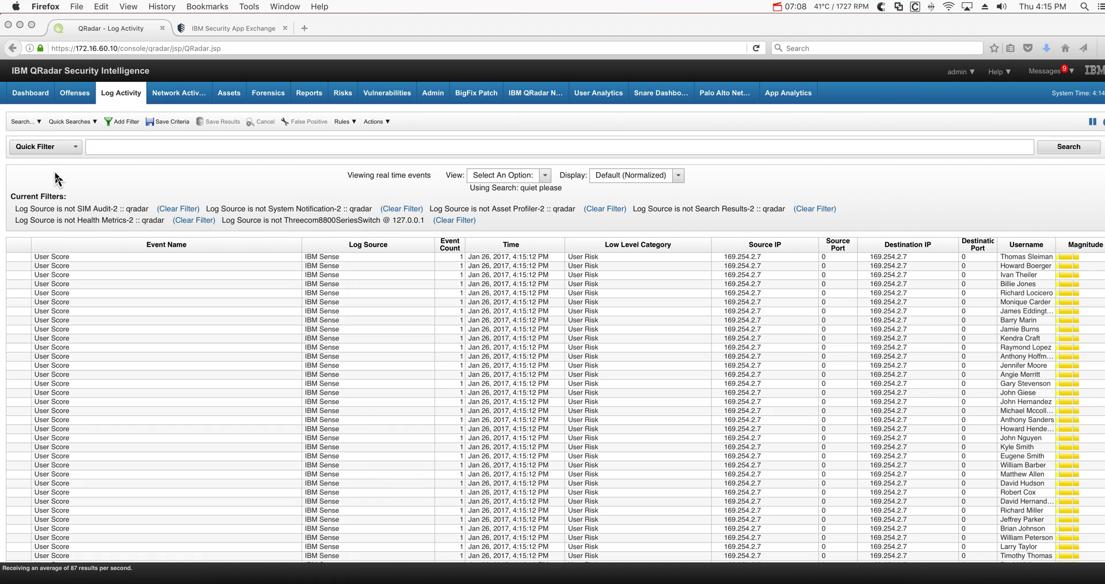
pyautogui.click(126, 94)
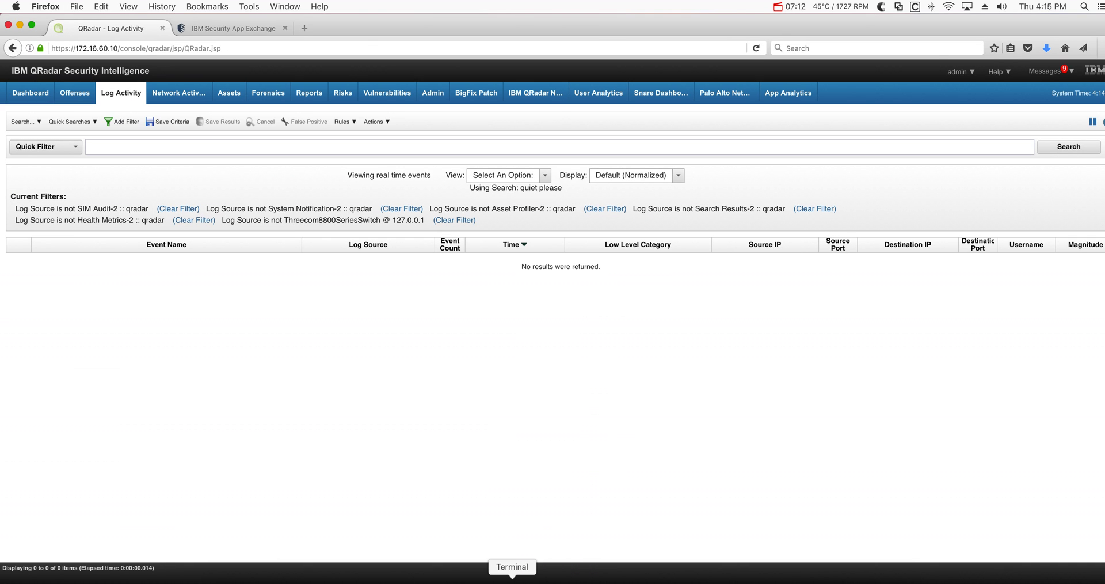
pyautogui.click(513, 579)
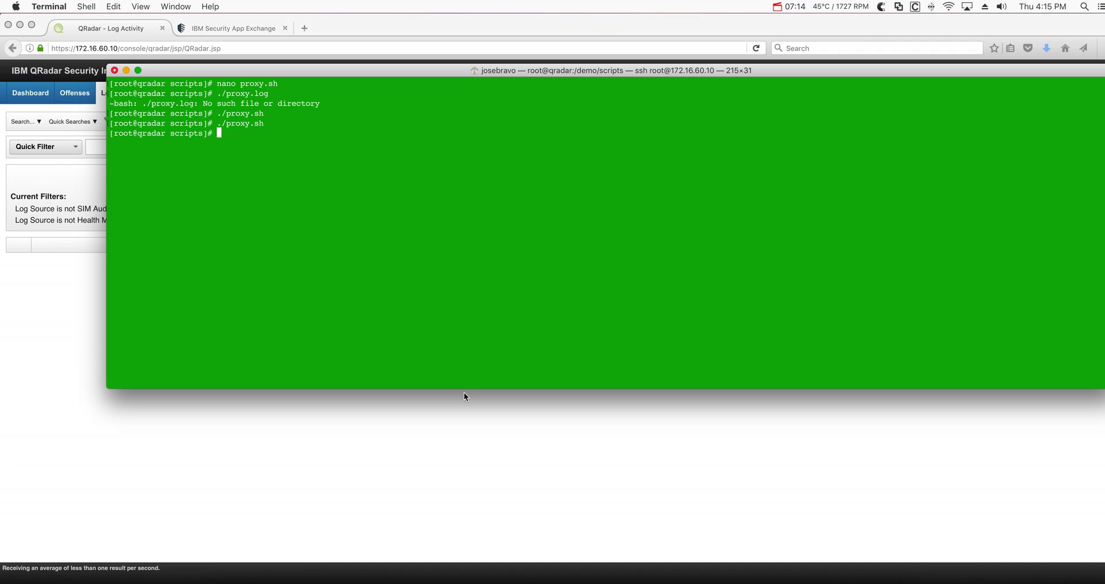
pyautogui.press('Up')
pyautogui.press('Return')
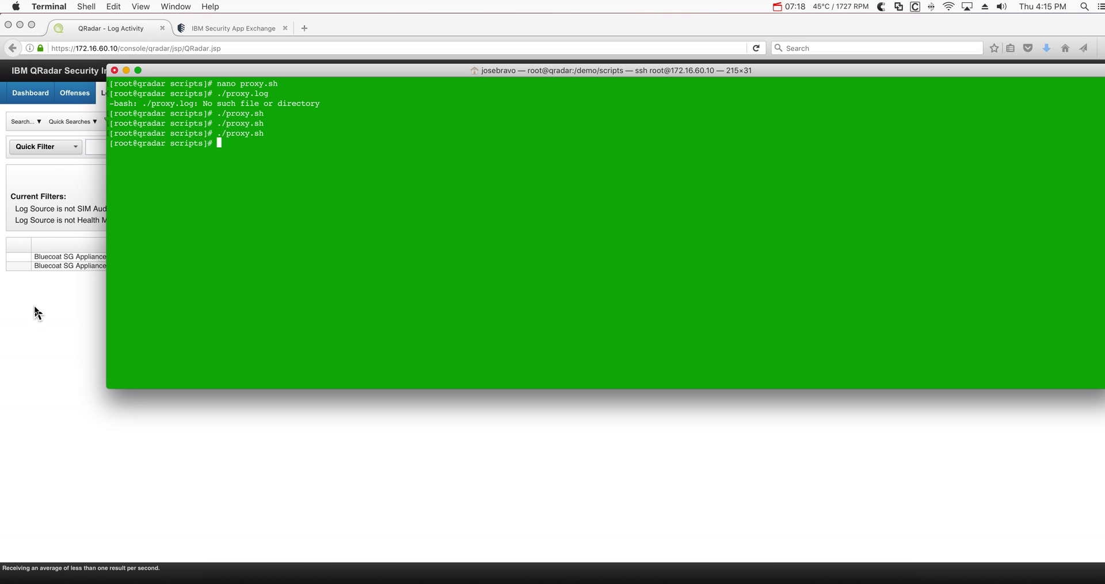
pyautogui.press('super+Tab')
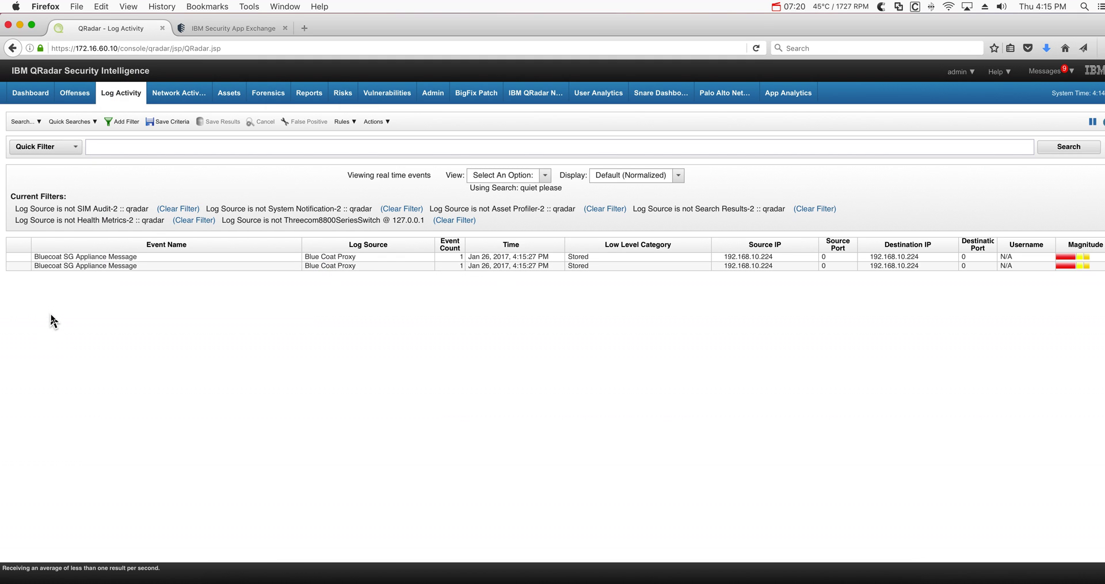